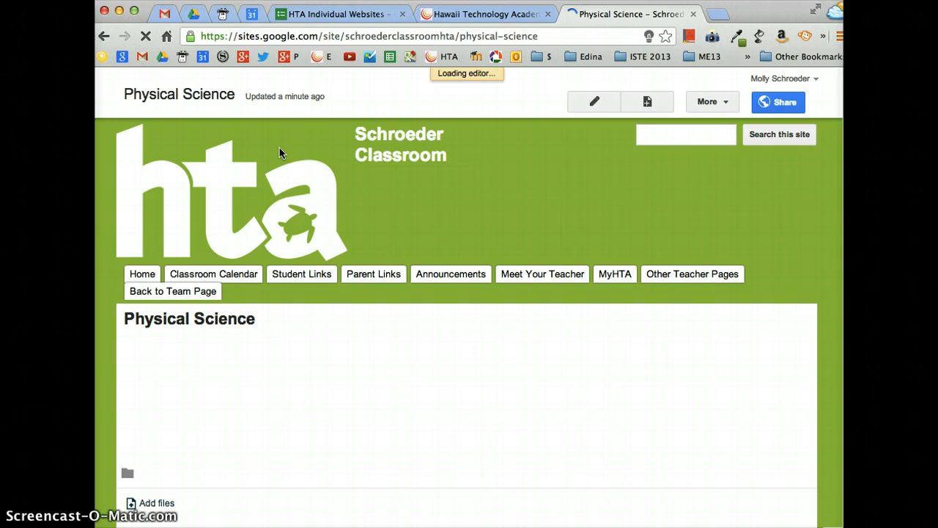
- Save the Physical Science page empty, with no content added
click(713, 110)
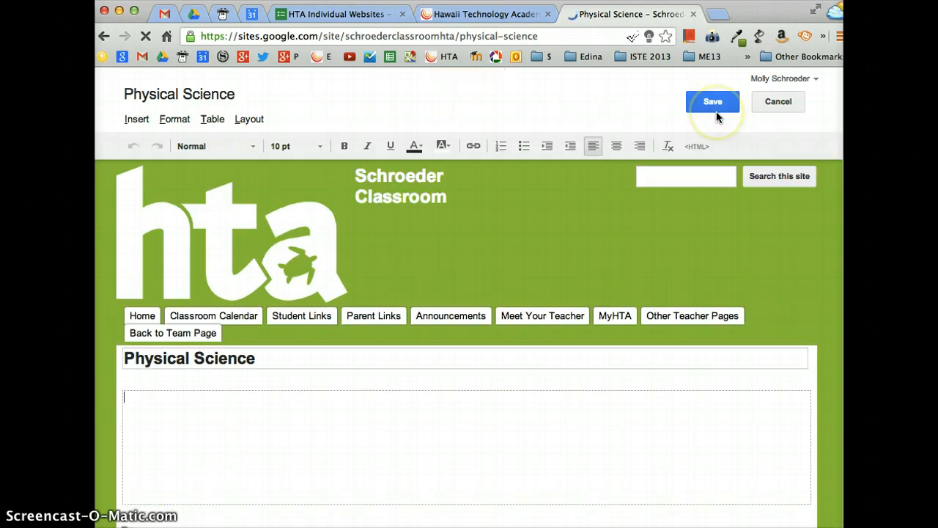
click(716, 103)
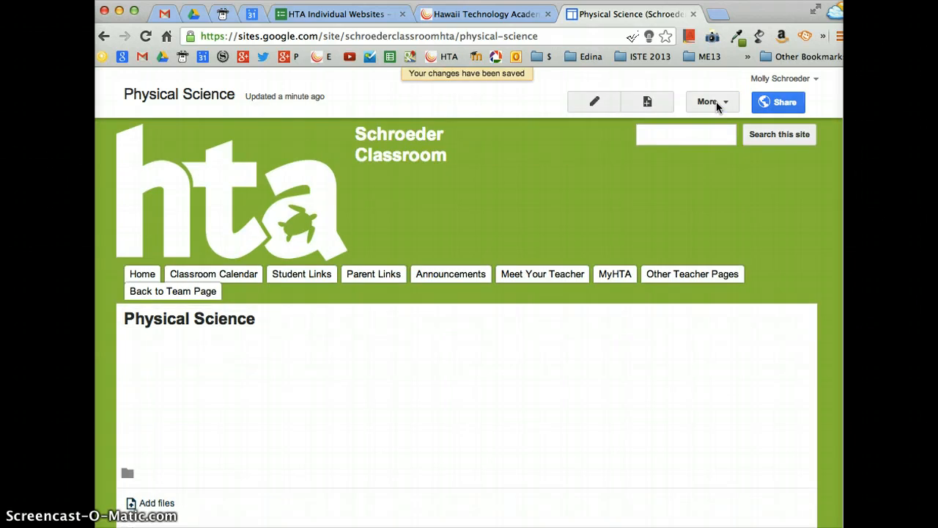
- Create a top-level page named 'Environmental Science'
click(650, 101)
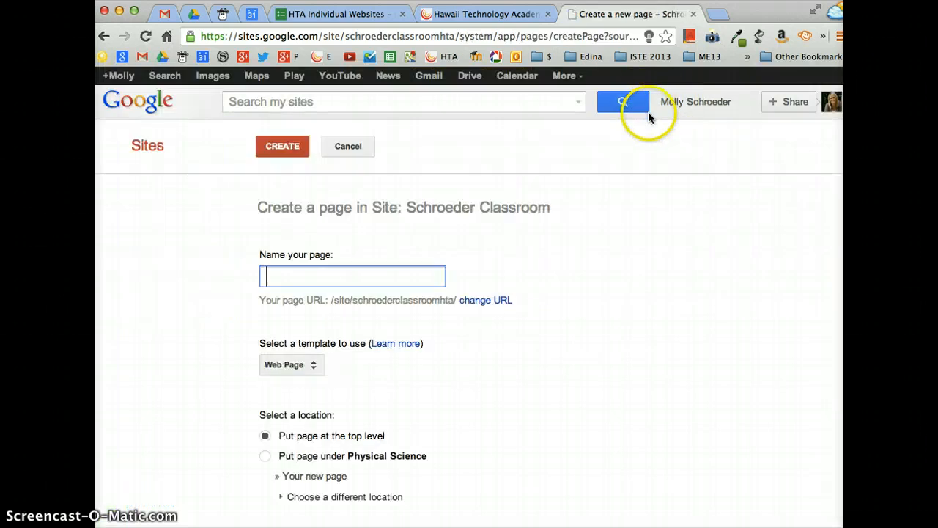
text(Env)
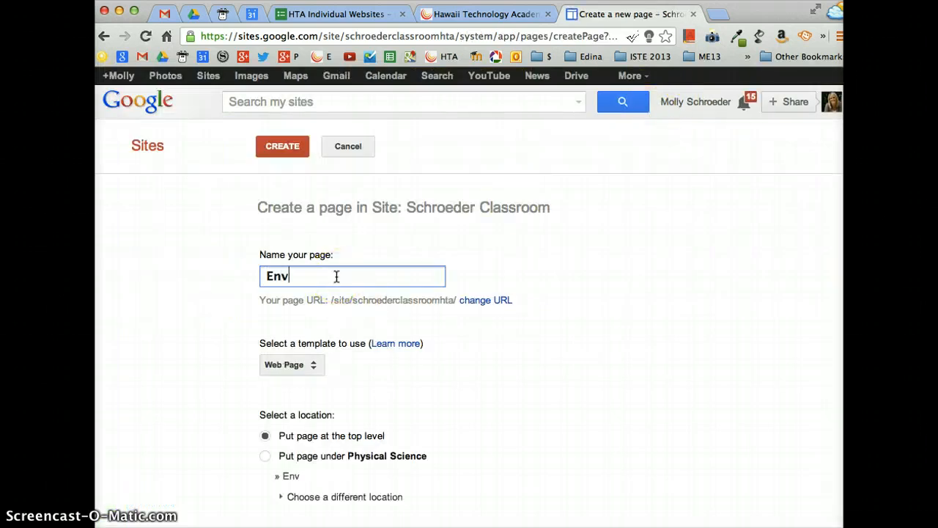
text(ironmental Science)
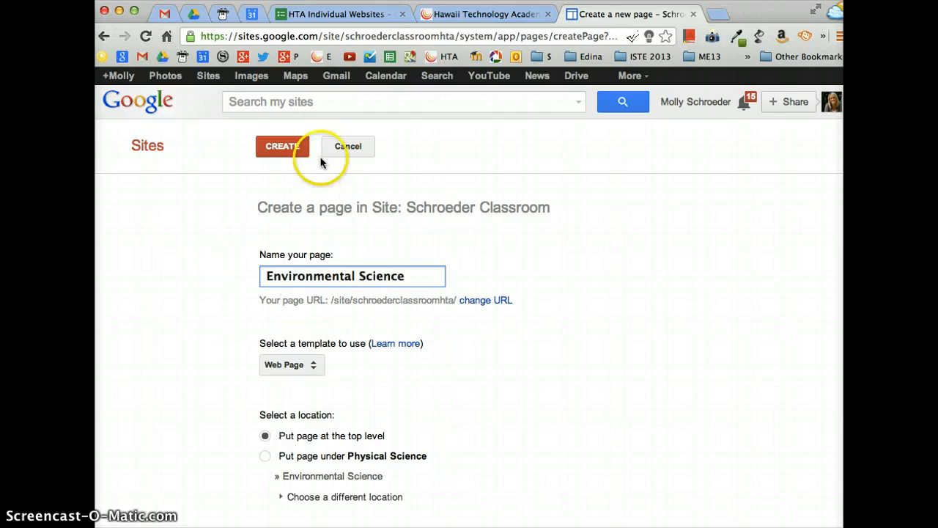
click(277, 149)
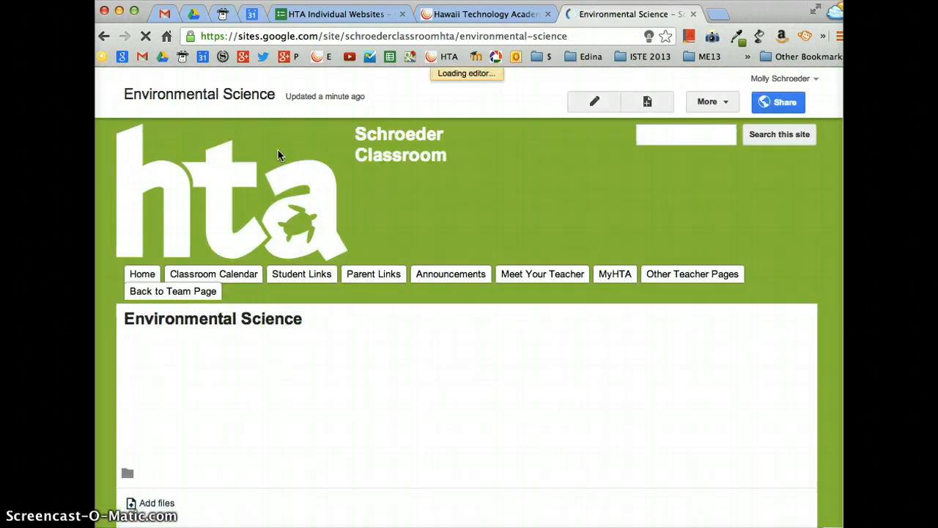
- Save the Environmental Science page and open the Student Links page for editing
click(714, 102)
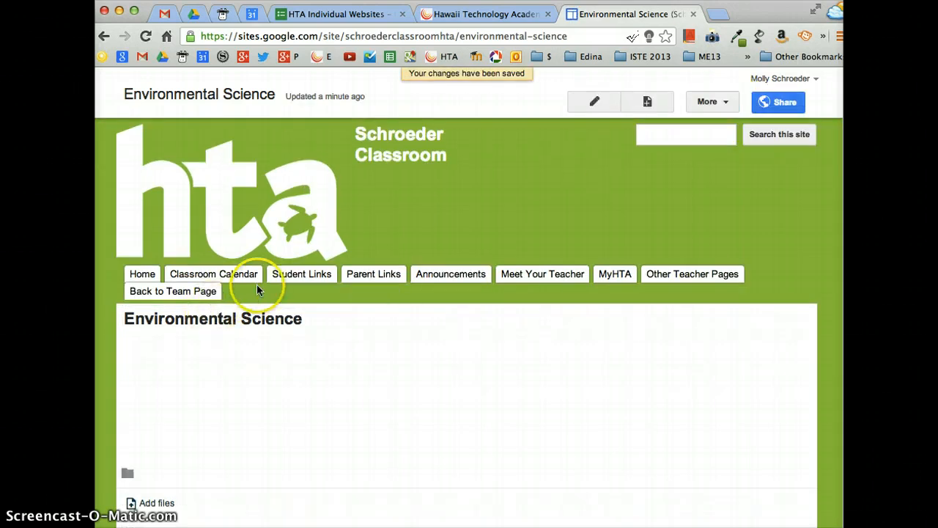
mouse_move(332, 280)
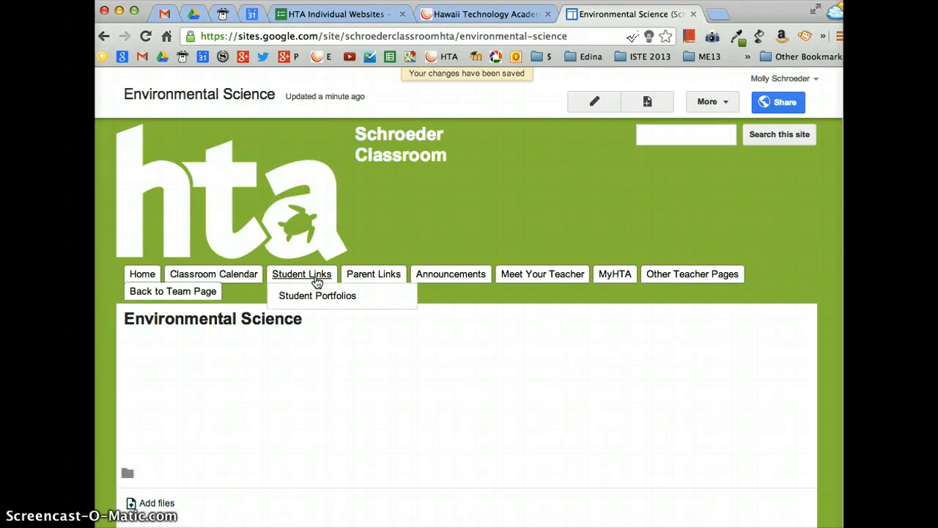
click(313, 280)
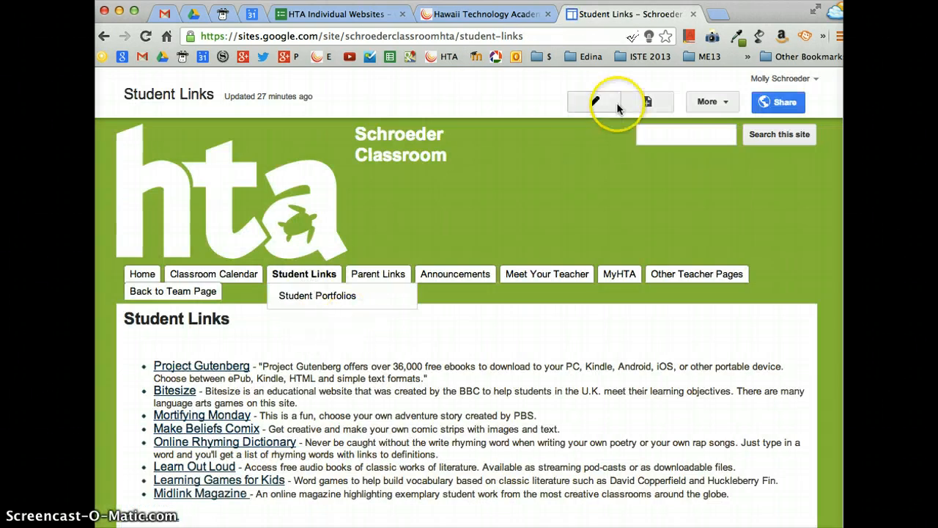
click(601, 101)
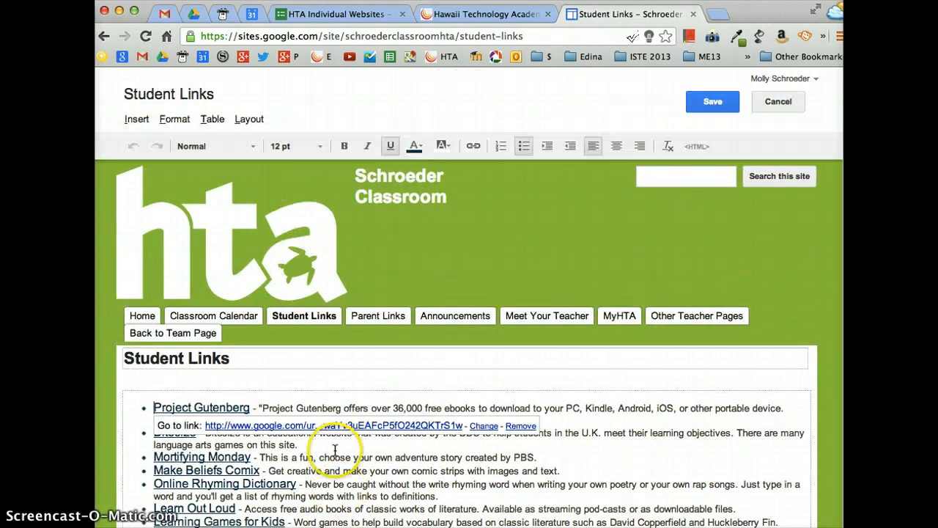
- Delete the Student Links link list and select the page title
scroll(327, 485, down, 2)
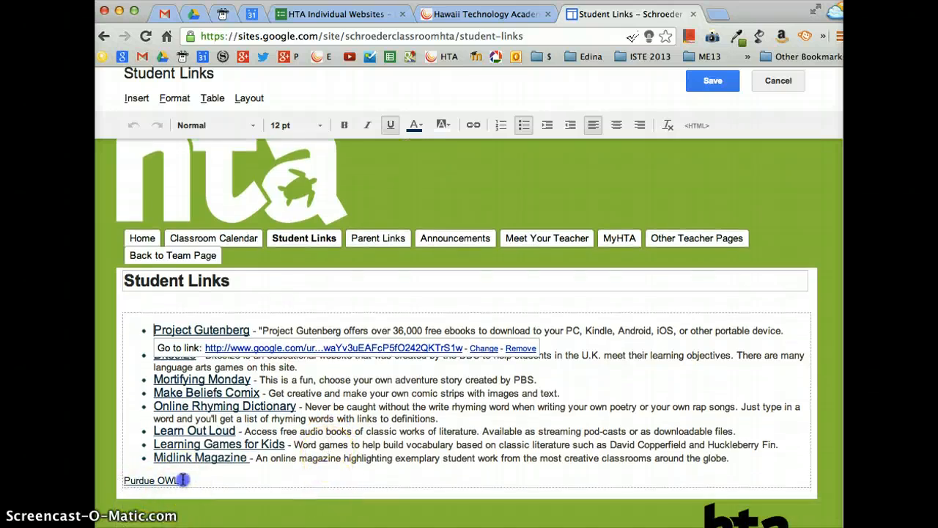
drag(183, 478, 108, 315)
key(BackSpace)
key(BackSpace)
scroll(164, 303, up, 1)
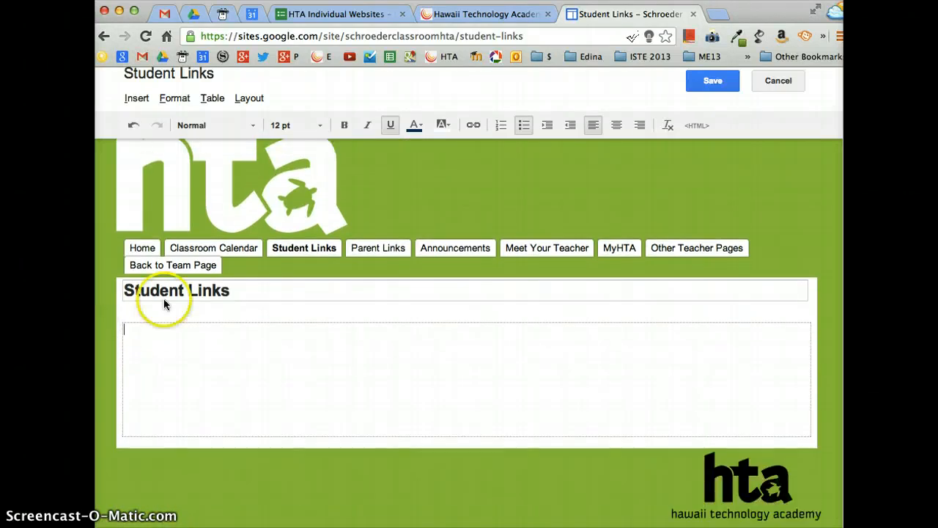
drag(233, 291, 100, 289)
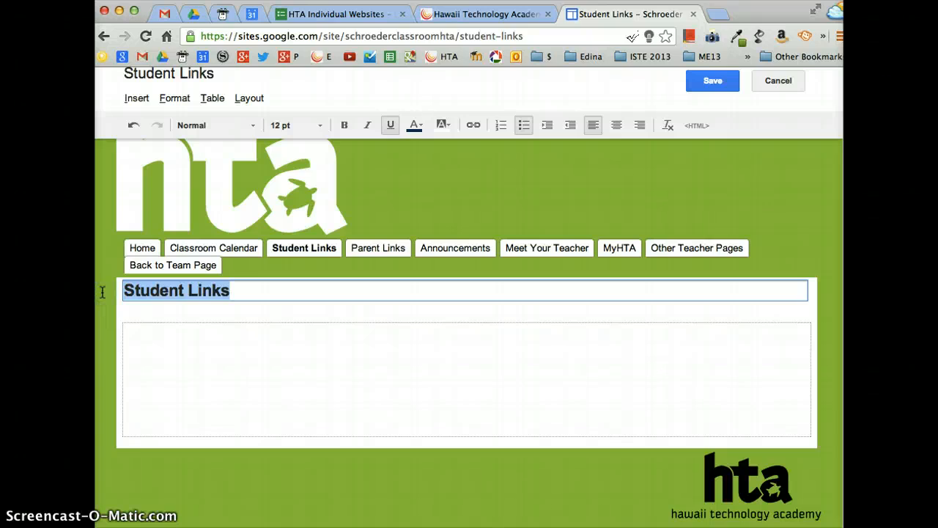
- Retitle the page 'Courses' and add 'Physical Science' and 'Environmental Science' as two lines
text(Courses)
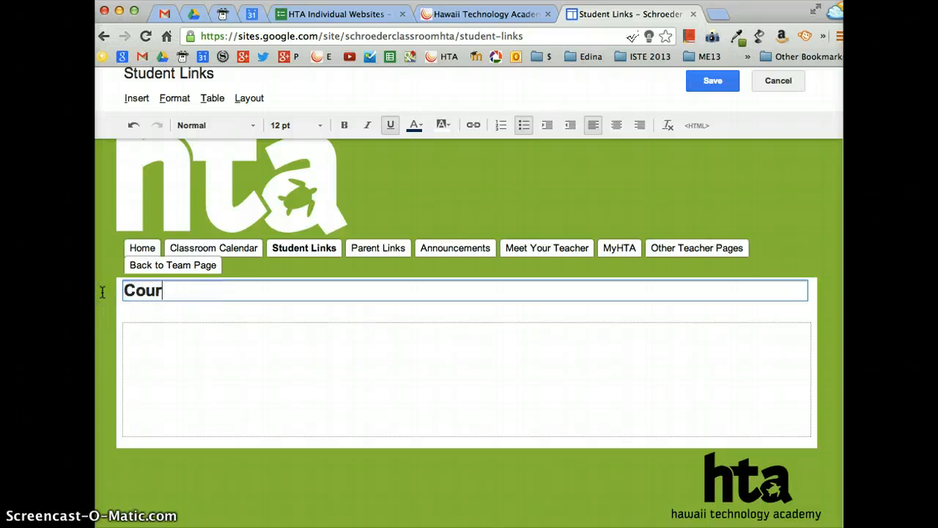
click(127, 325)
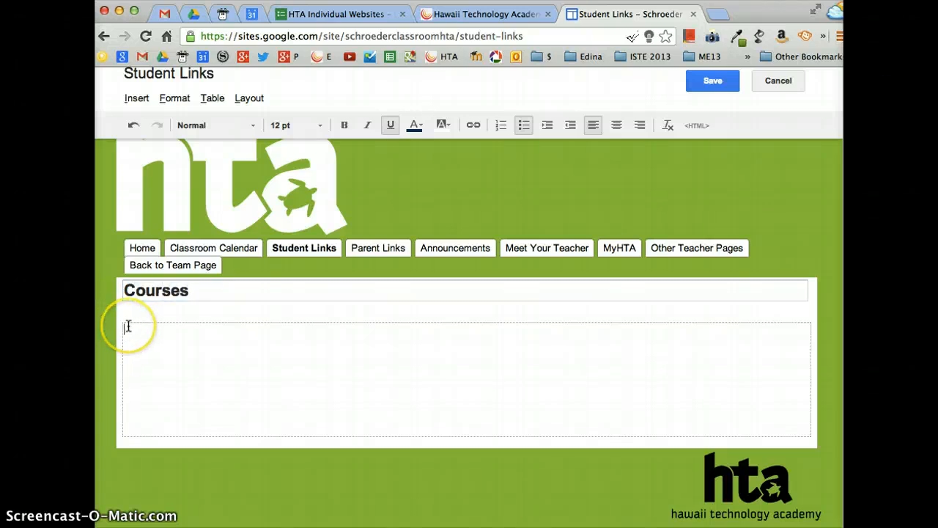
text(Phys)
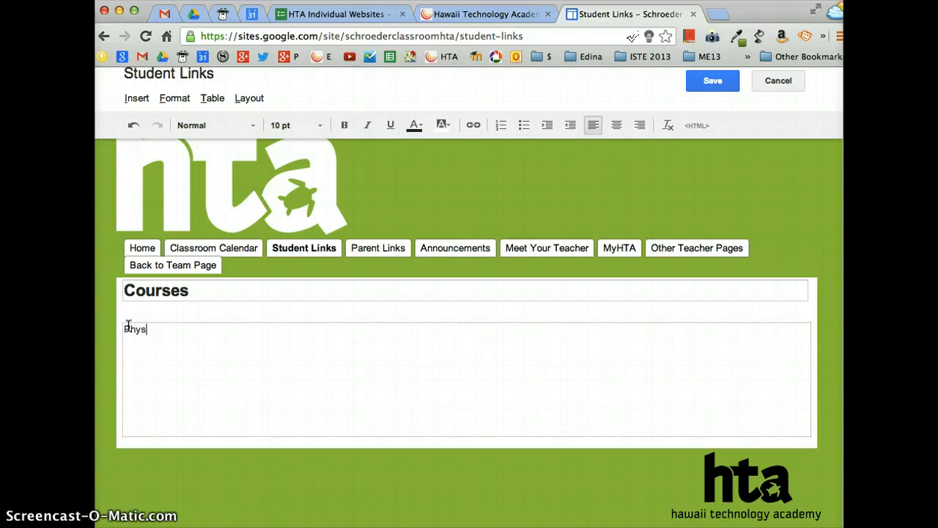
text(ical Science )
text(E)
text(nviron)
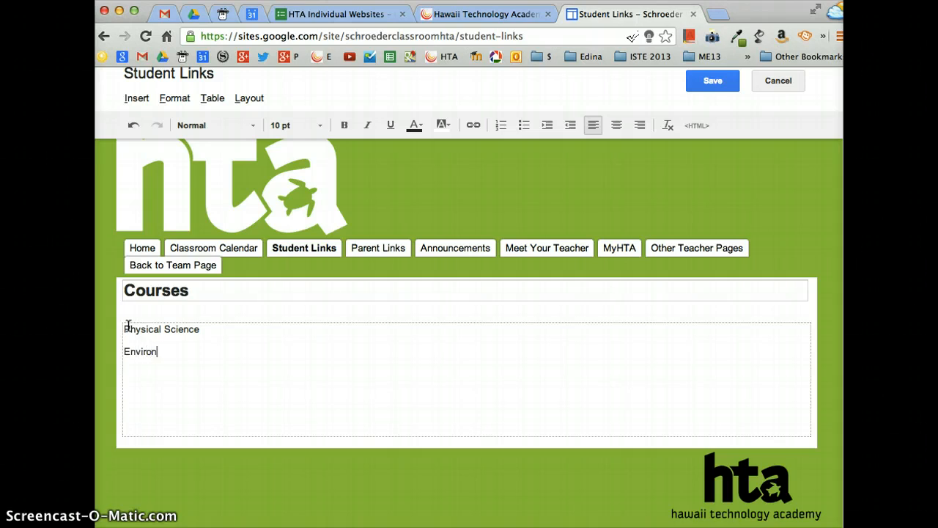
text(mental Science)
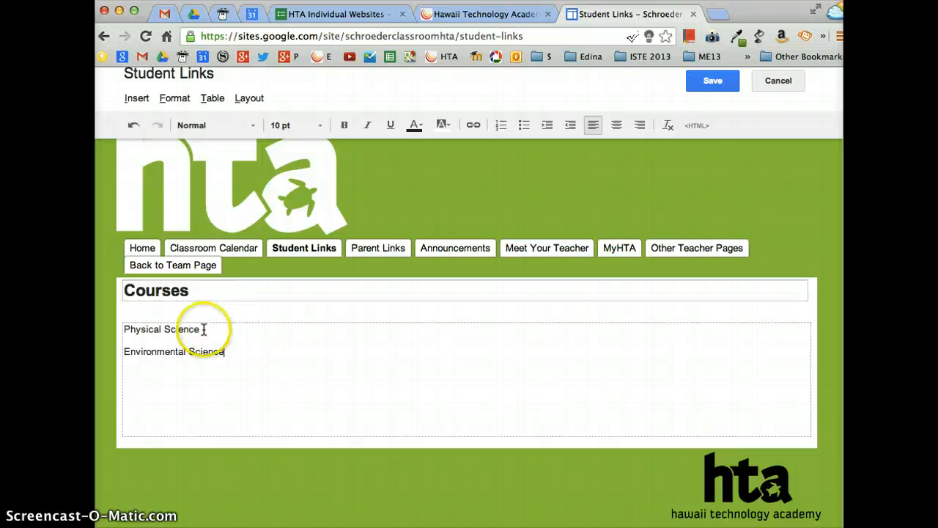
drag(200, 329, 119, 330)
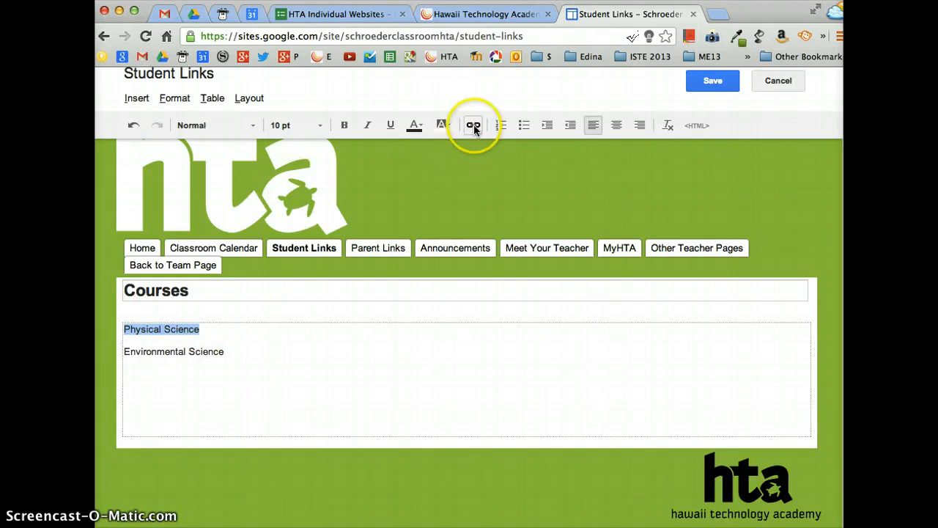
- Link the 'Physical Science' line to the Physical Science page
click(473, 126)
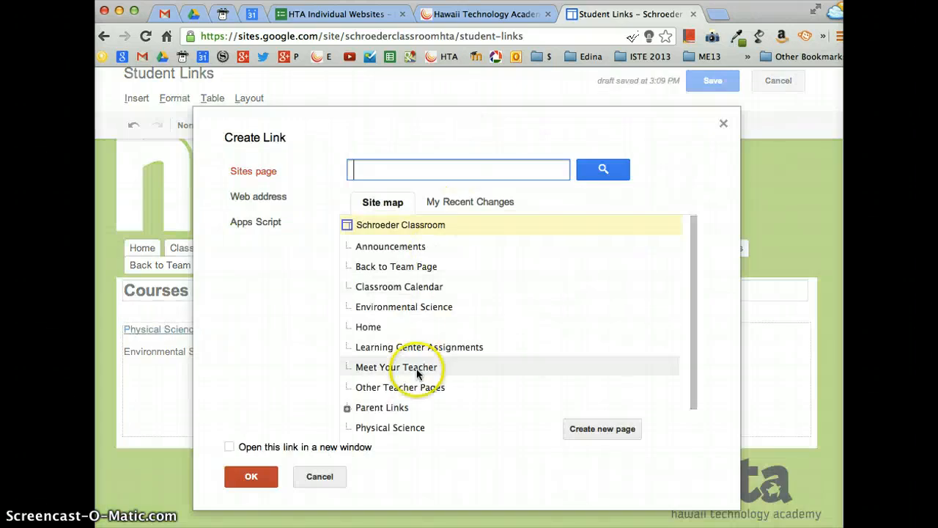
scroll(415, 367, down, 1)
click(409, 390)
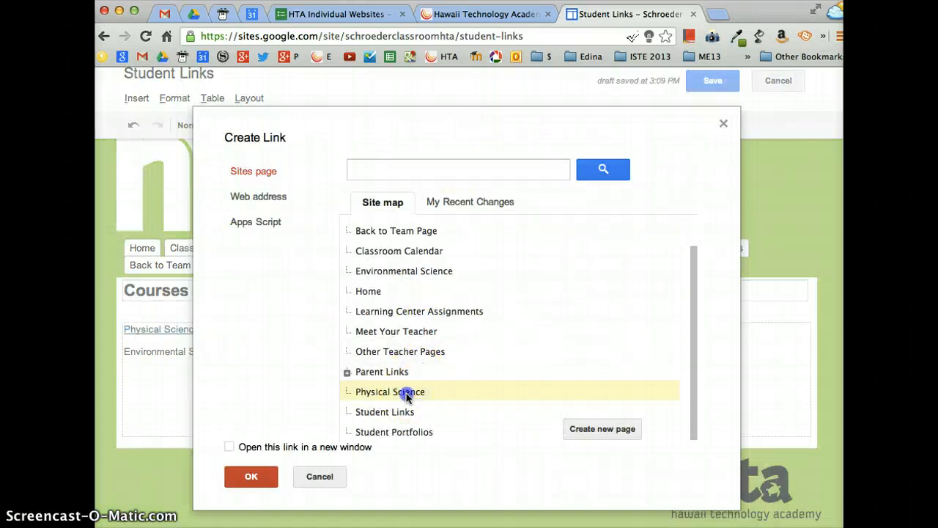
click(250, 472)
- Link the 'Environmental Science' line to its page and save the Courses page
click(218, 413)
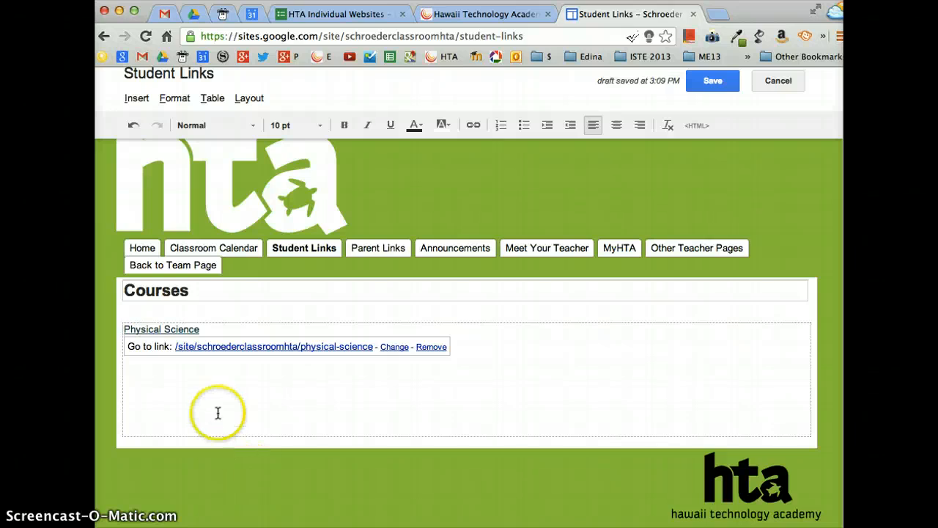
drag(225, 351, 115, 353)
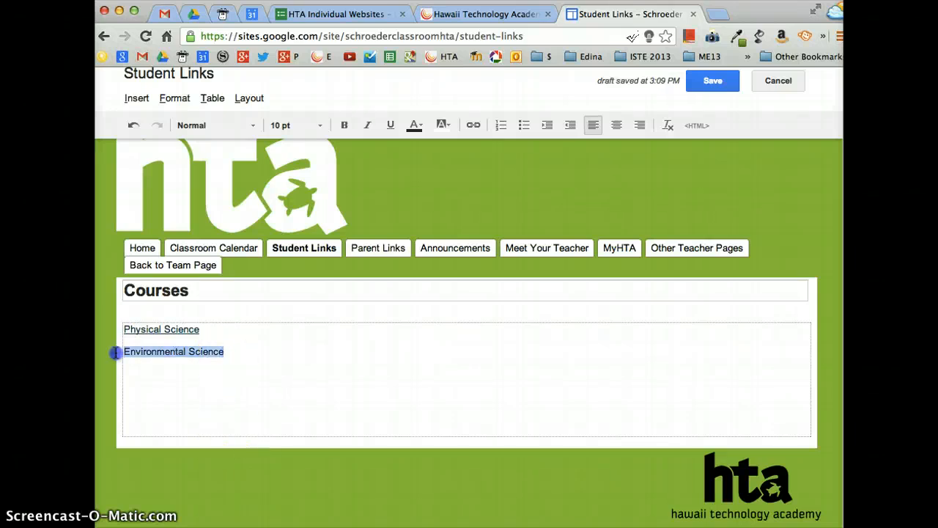
click(469, 126)
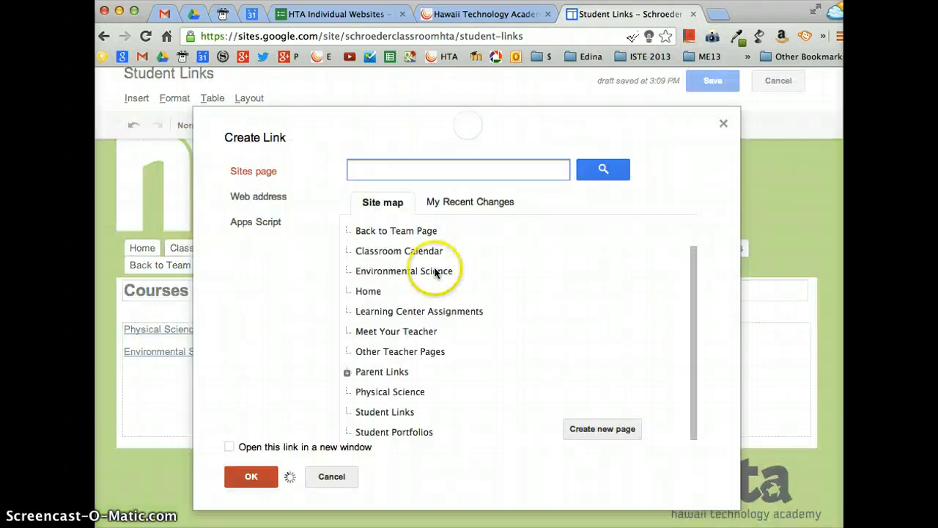
click(408, 278)
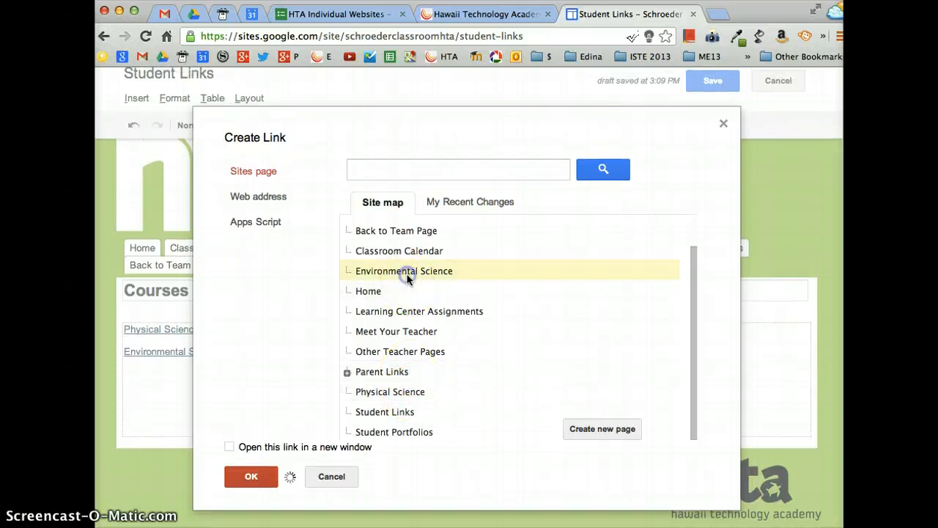
click(250, 477)
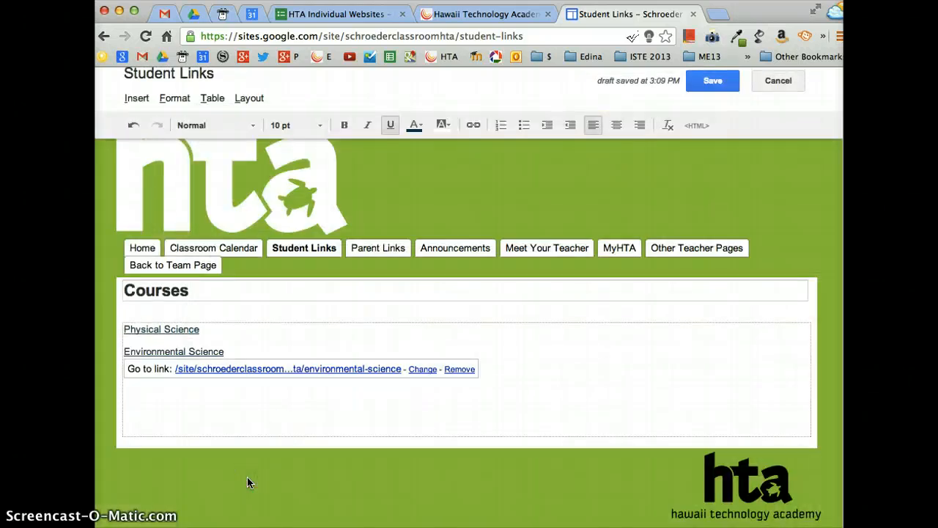
click(714, 83)
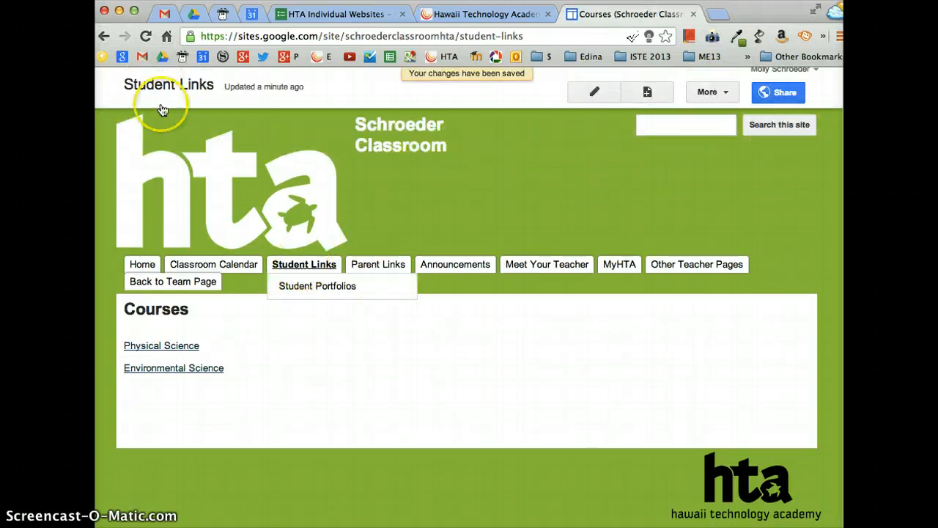
- Reload so the navigation shows Courses, then follow the Physical Science link
click(146, 36)
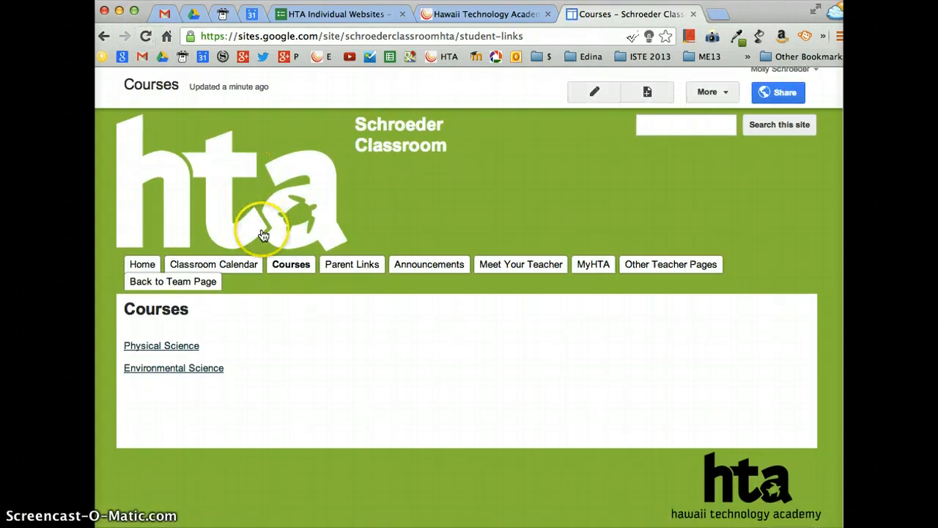
mouse_move(292, 270)
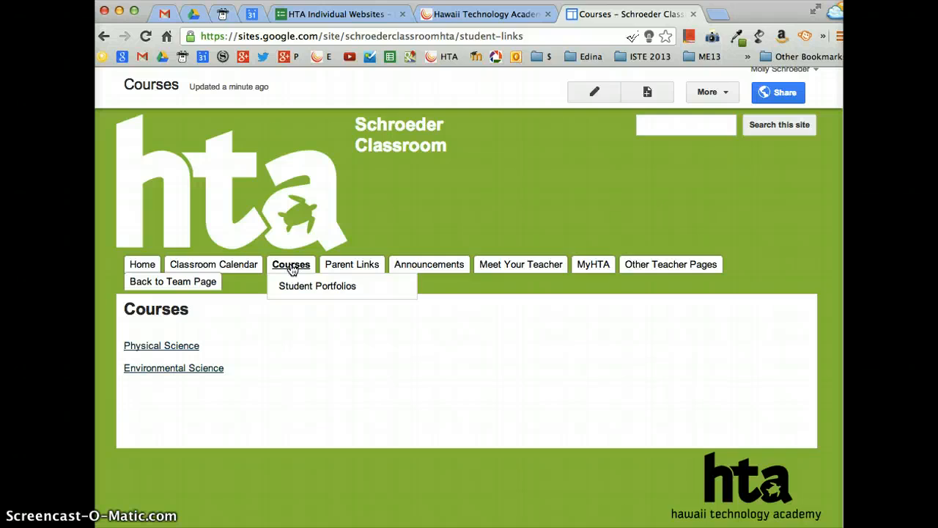
click(163, 345)
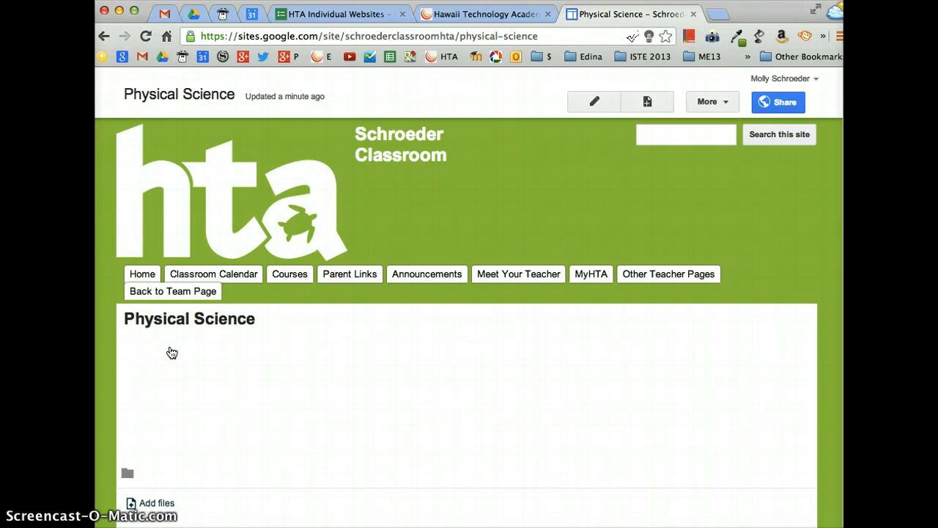
- Edit Physical Science and type 'Assignments', 'Assignment Schedule', 'Assignment Submission' on separate lines
click(596, 103)
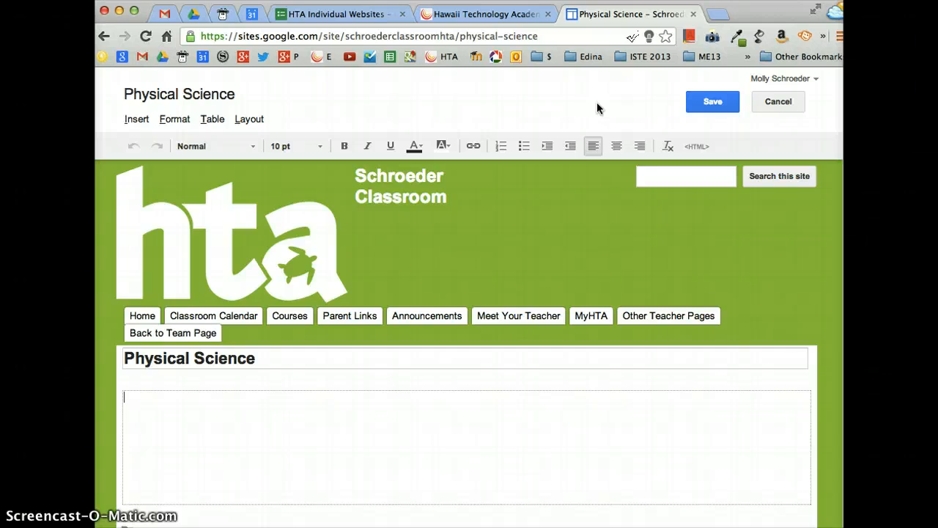
text(Assignments)
text(ssic)
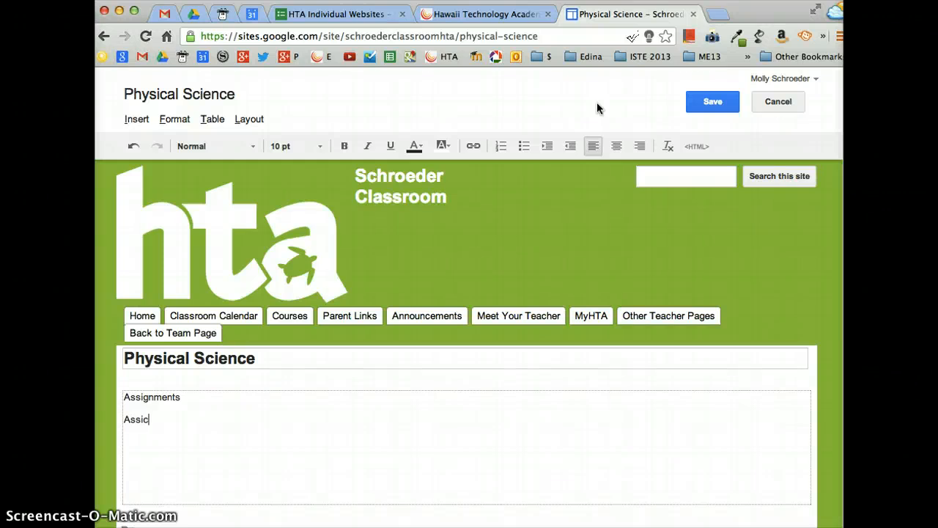
text(nment Schedule)
key(Return)
text(Assig)
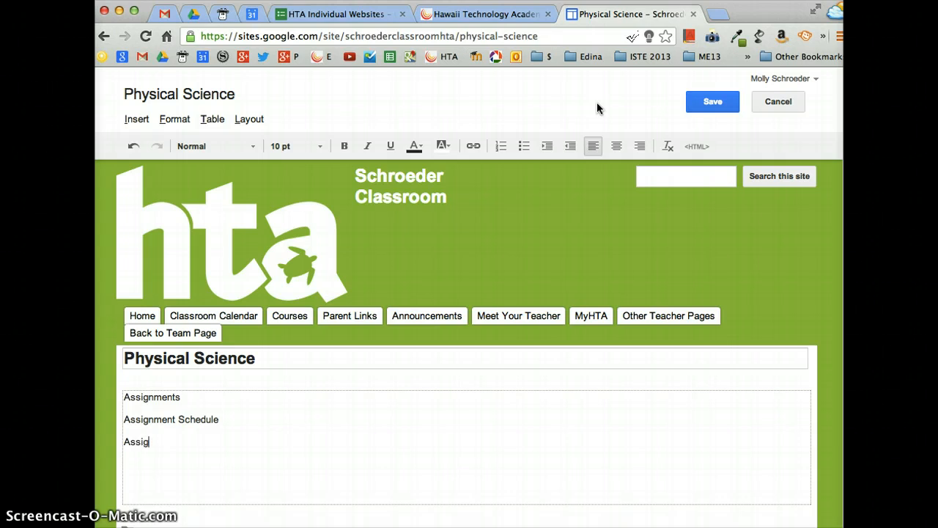
text(nment Submission)
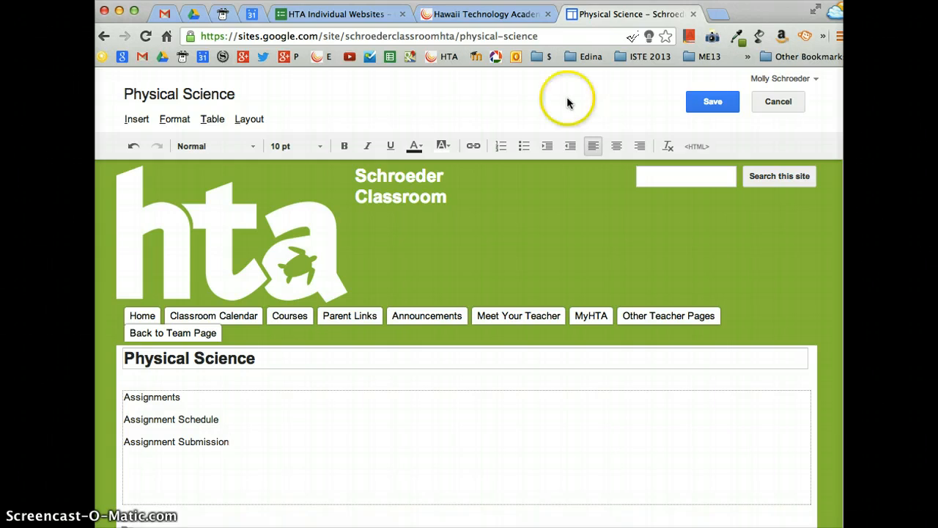
- Link 'Assignments' to a newly created Assignments page placed under Physical Science
click(182, 397)
drag(183, 397, 109, 394)
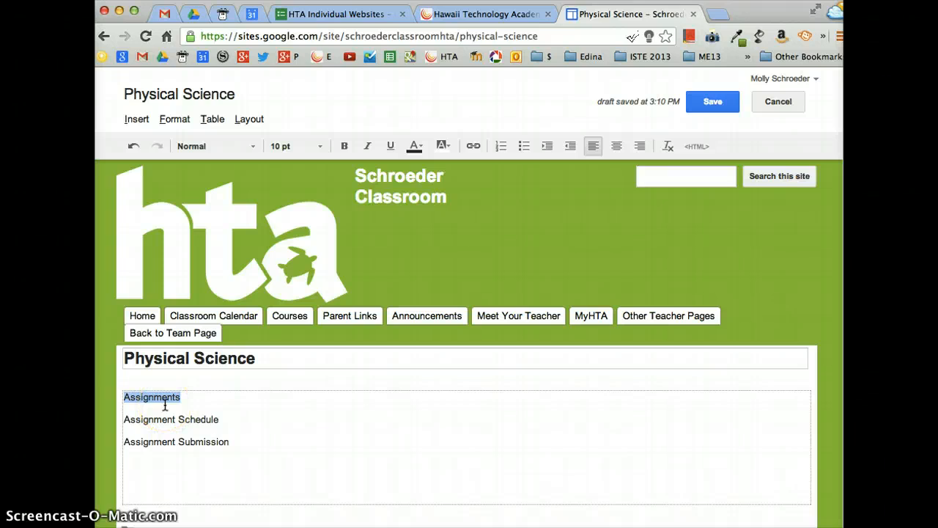
click(474, 146)
click(589, 433)
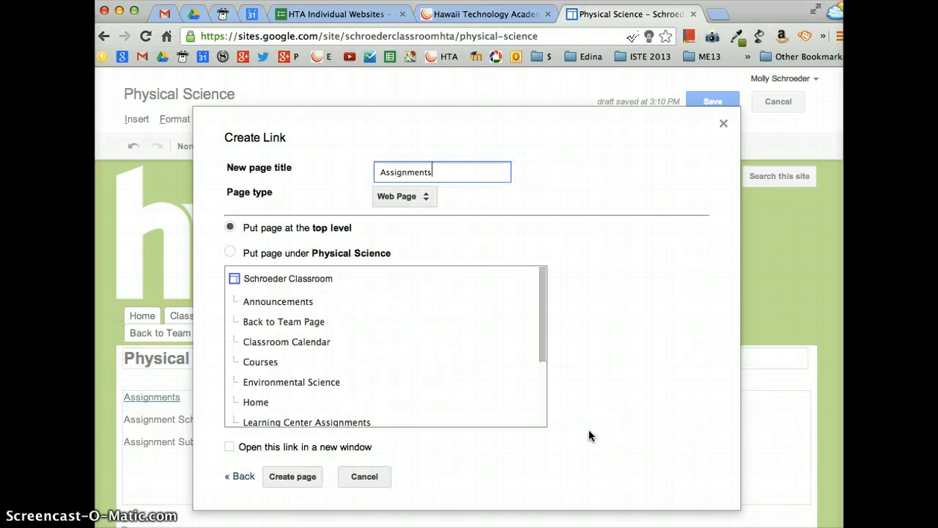
click(231, 252)
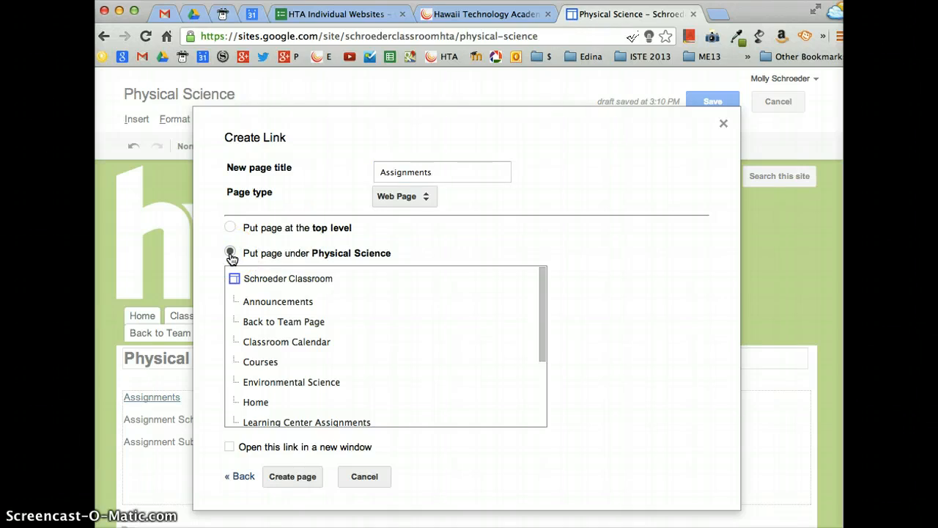
click(295, 476)
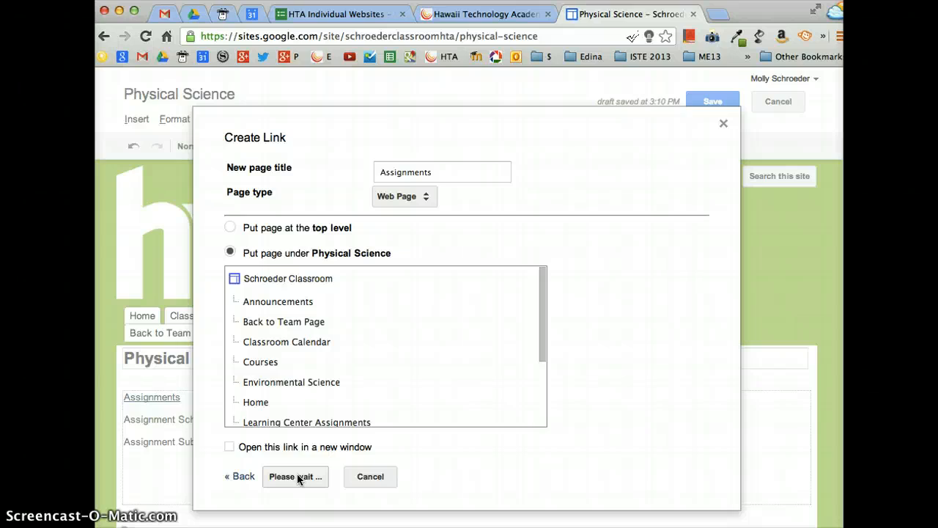
click(250, 477)
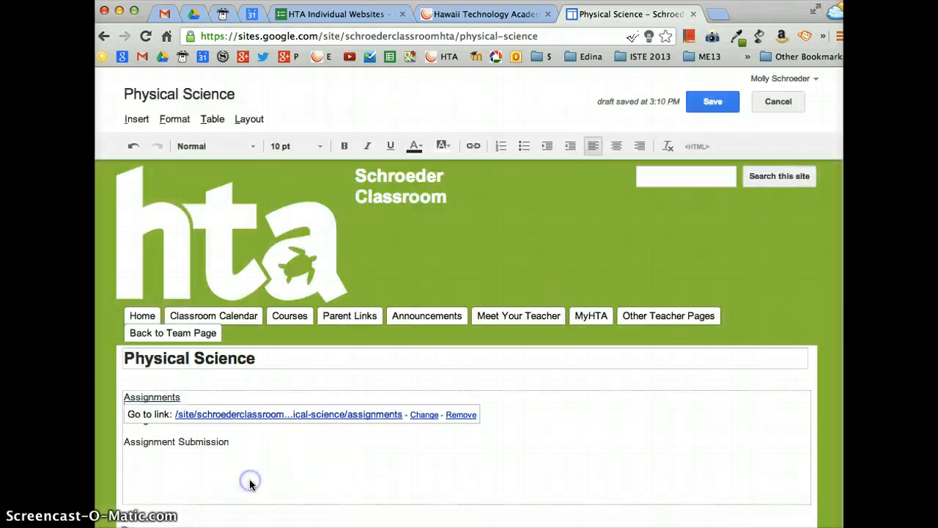
- Save the Physical Science page and follow the link to its Assignments subpage
click(705, 103)
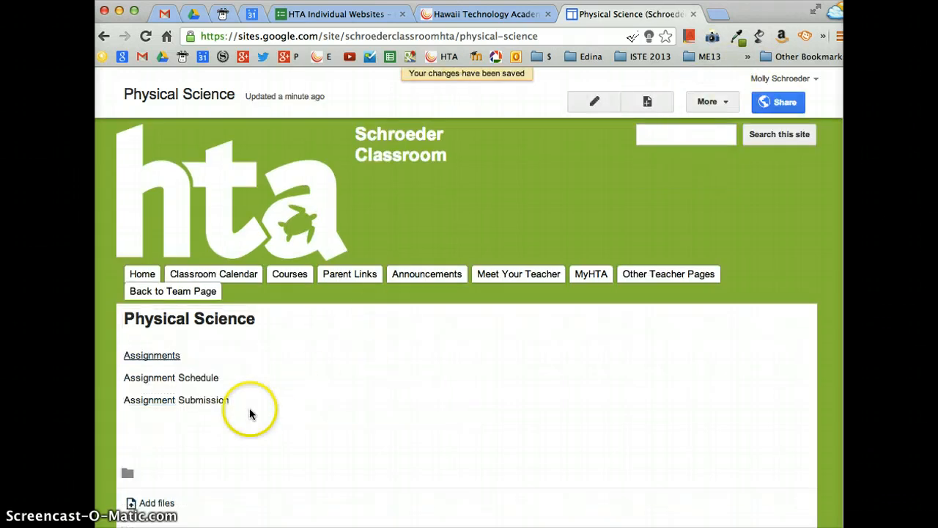
click(168, 355)
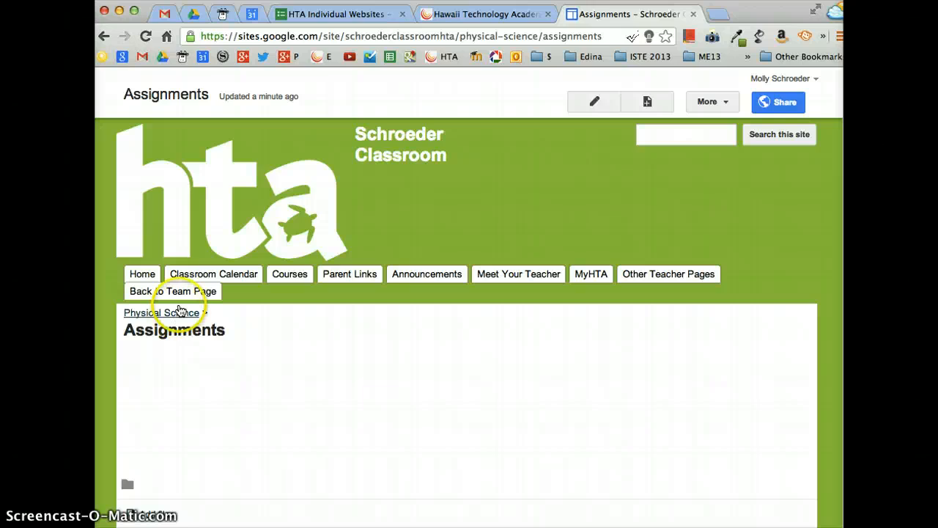
mouse_move(285, 275)
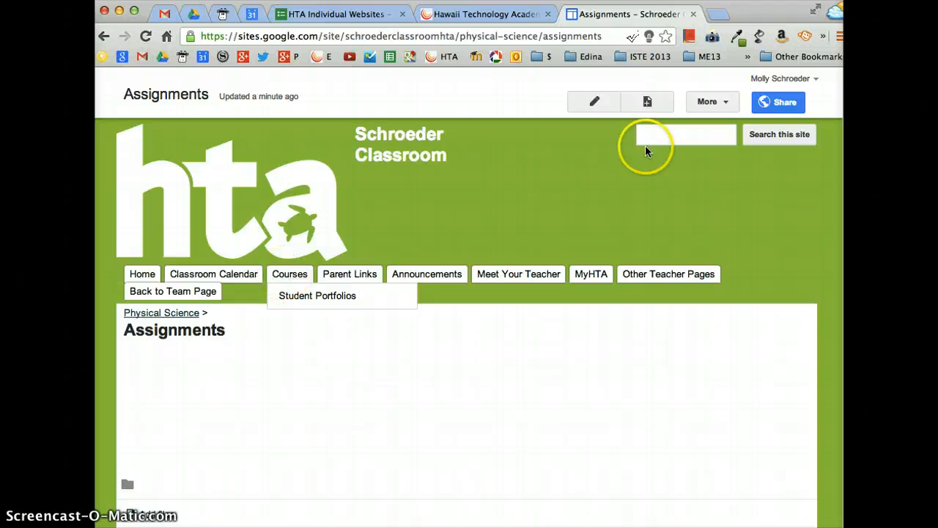
- Remove Student Portfolios from the top navigation bar in the site layout
click(714, 102)
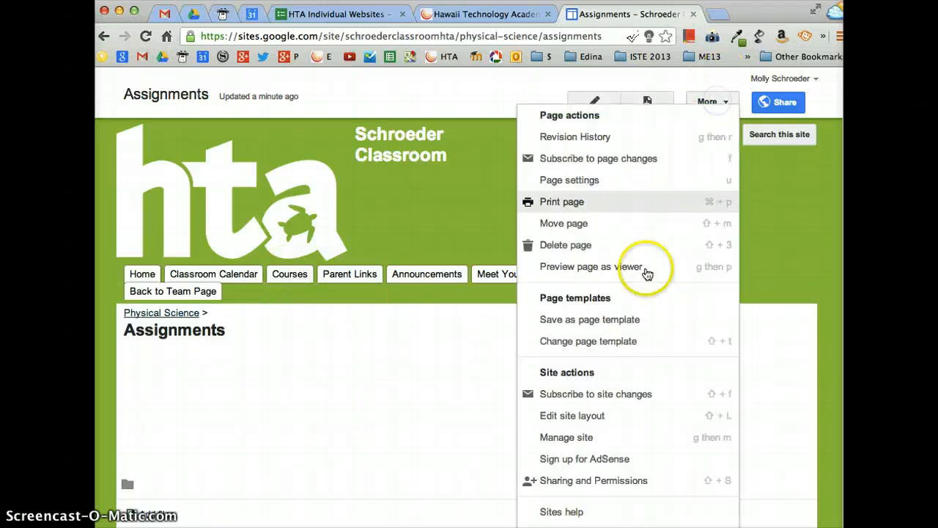
click(615, 416)
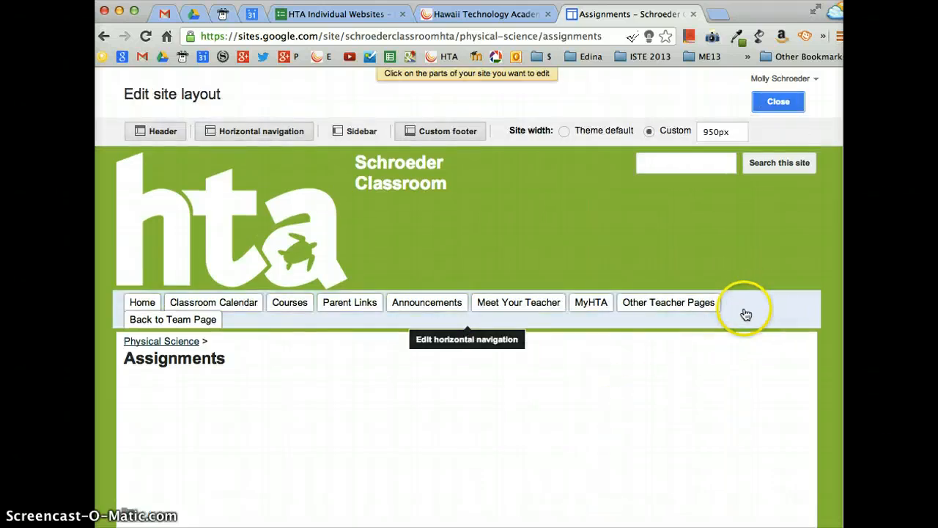
click(745, 314)
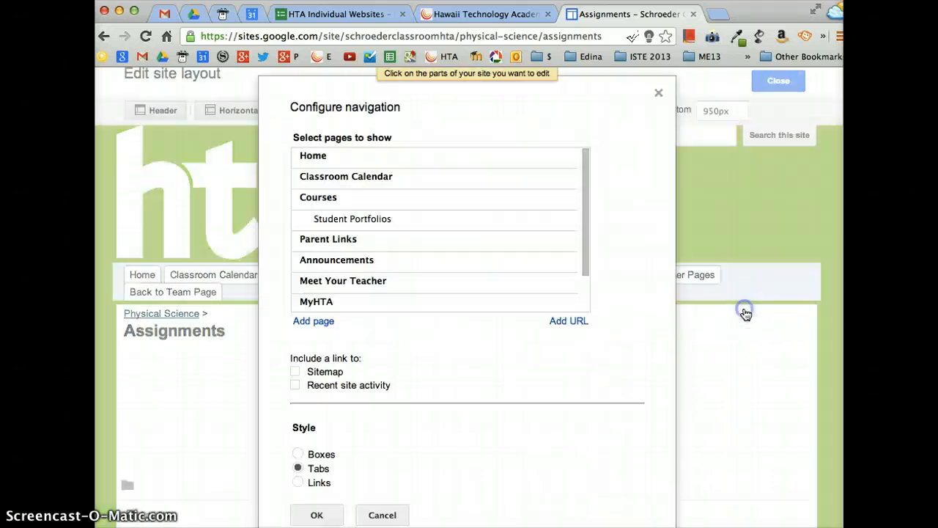
click(350, 220)
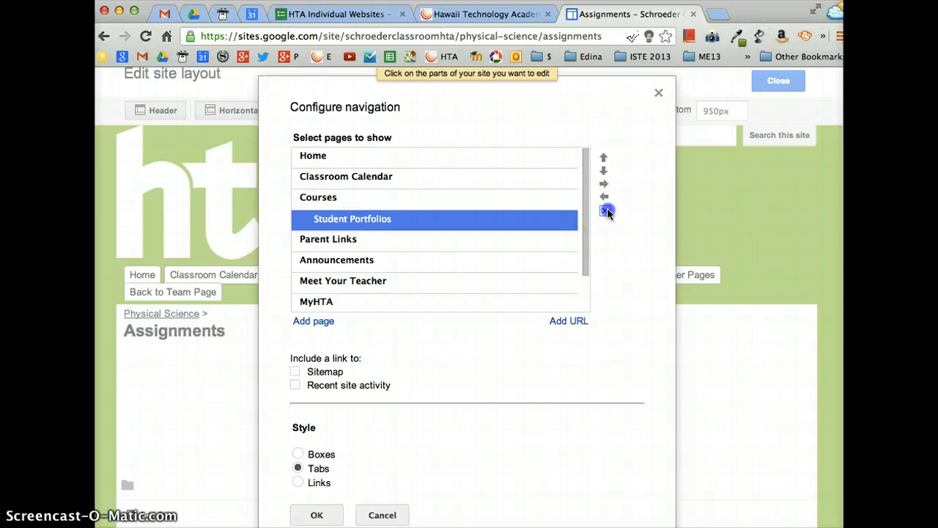
click(606, 211)
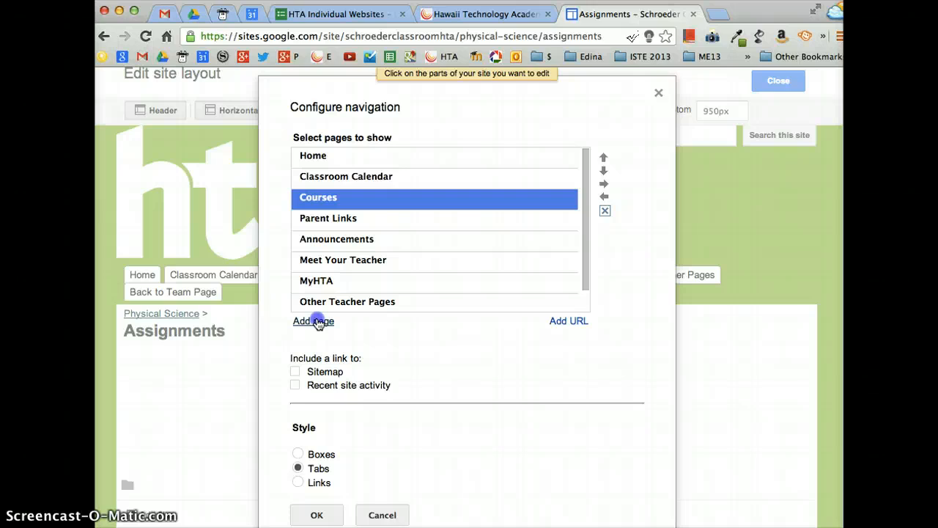
- Add the Physical Science and Environmental Science pages to the navigation
click(317, 322)
scroll(428, 392, down, 3)
click(368, 349)
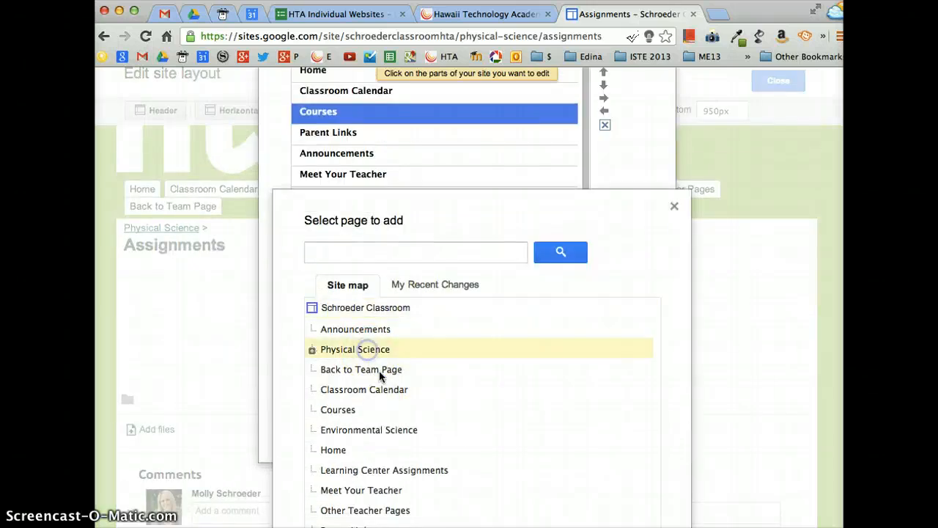
scroll(379, 376, down, 4)
click(331, 469)
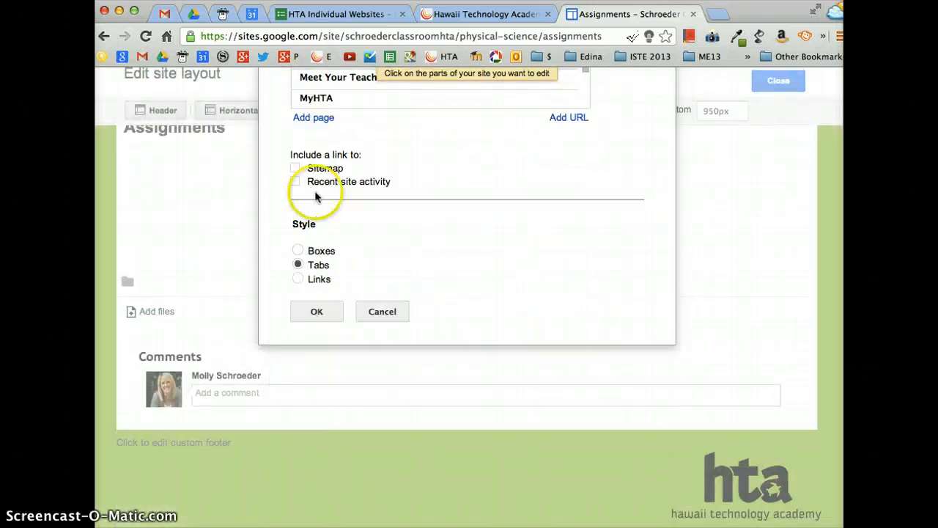
click(320, 114)
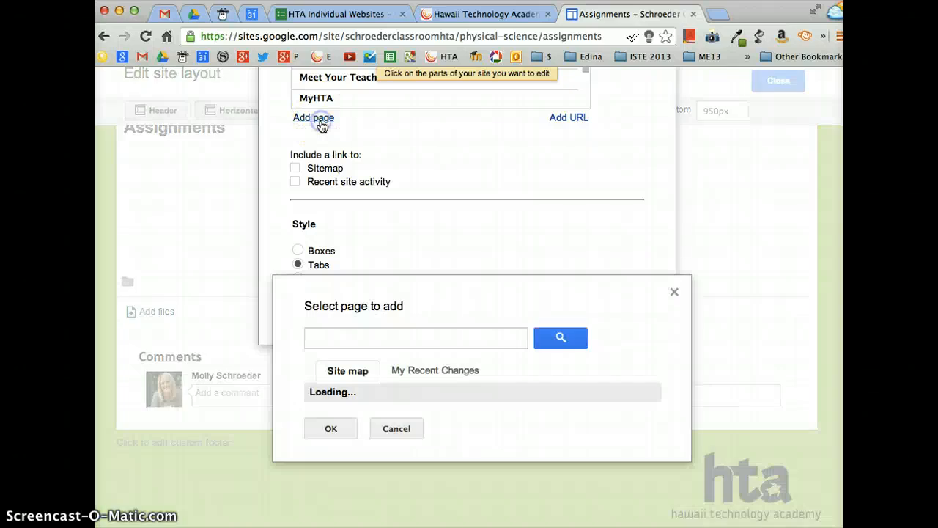
scroll(388, 373, down, 2)
scroll(388, 390, down, 3)
click(387, 370)
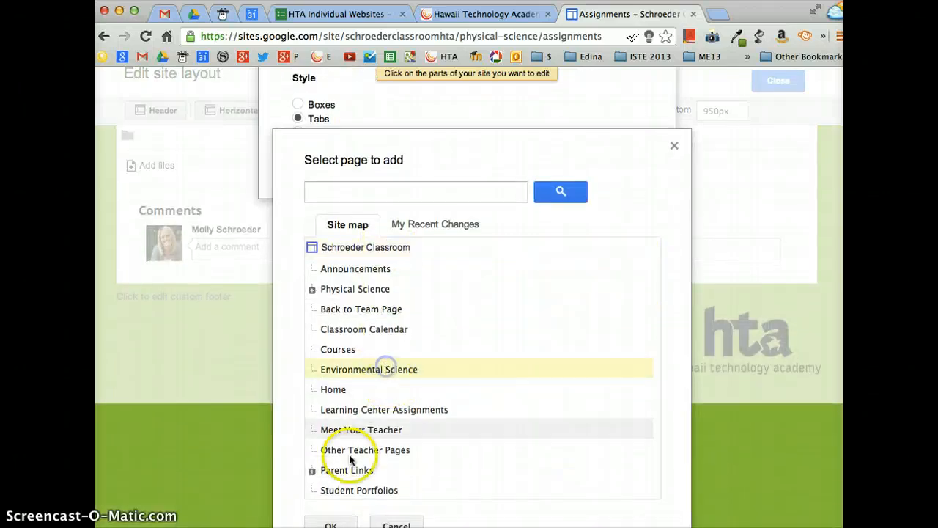
click(336, 522)
- Nest Physical Science and Environmental Science under Courses and apply the navigation
scroll(429, 261, up, 7)
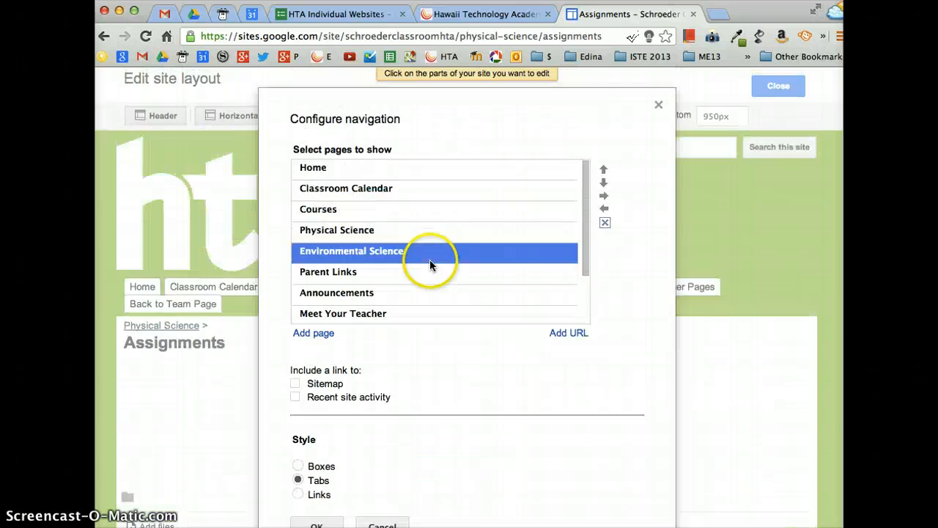
click(337, 249)
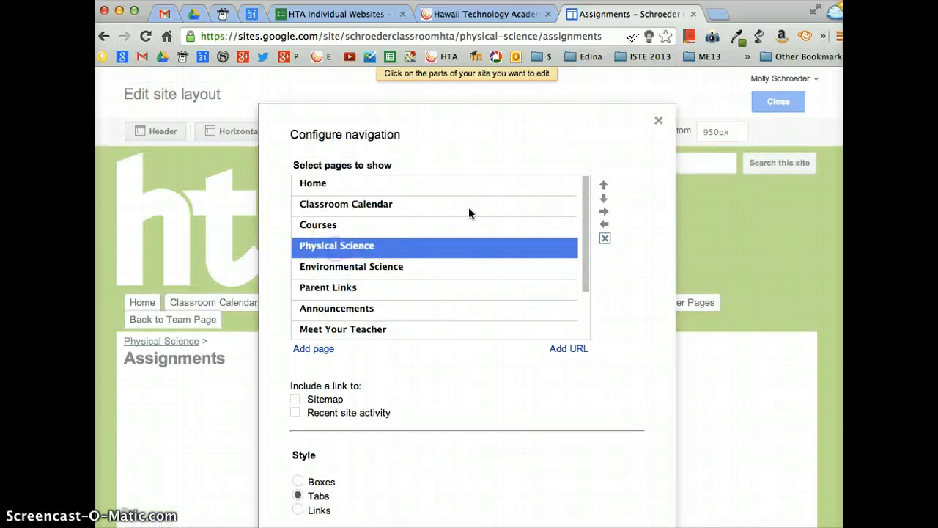
click(604, 212)
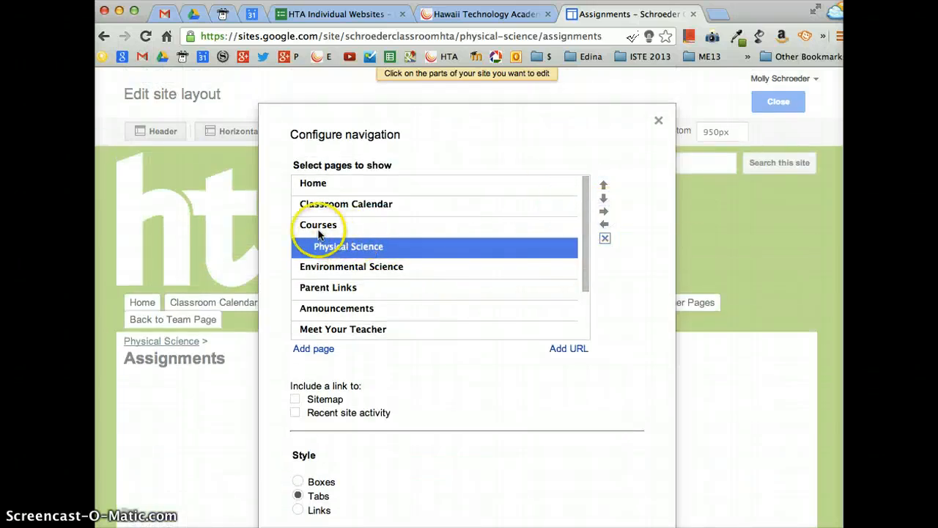
click(329, 266)
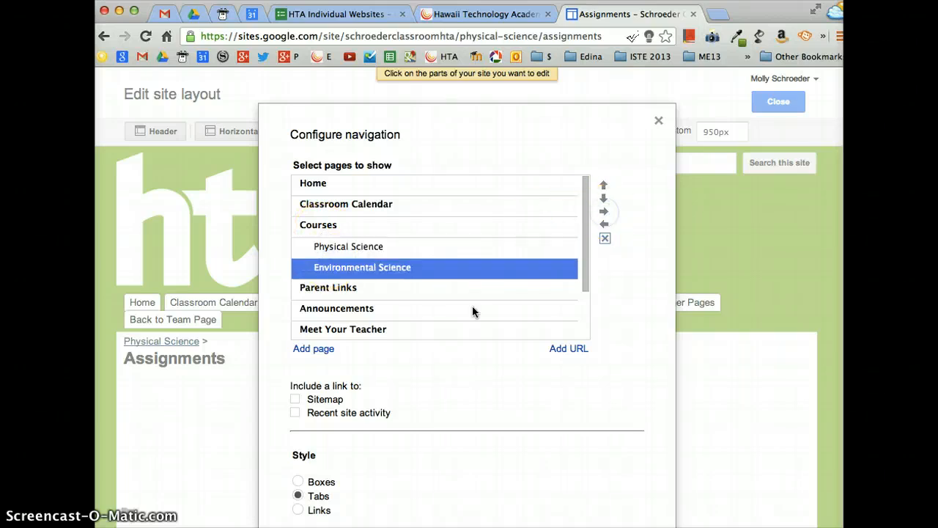
scroll(410, 371, down, 5)
click(322, 428)
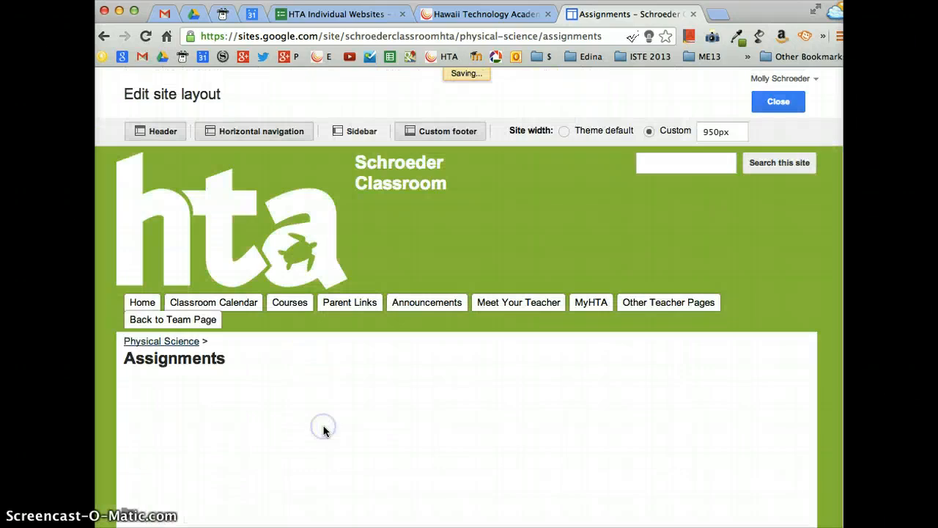
- Exit layout editing, reload, and verify the Courses dropdown shows Physical Science and Environmental Science
click(778, 101)
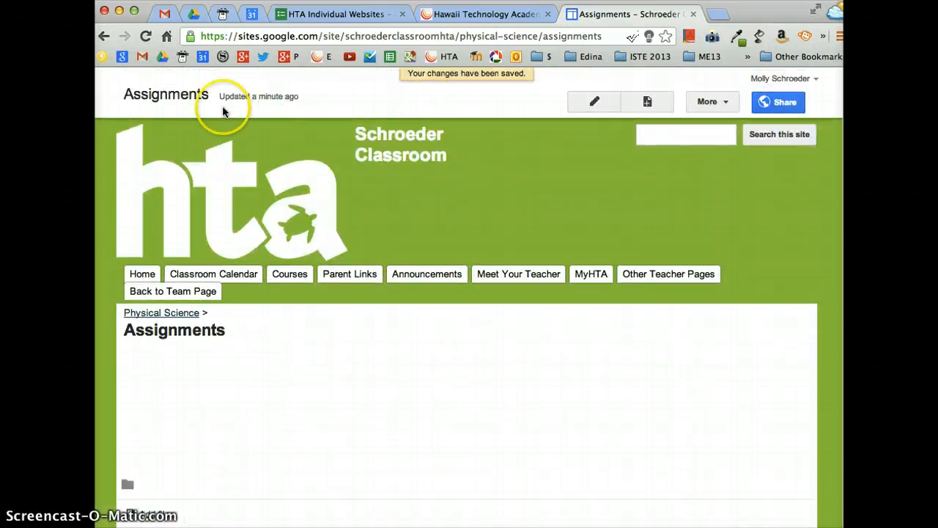
click(144, 37)
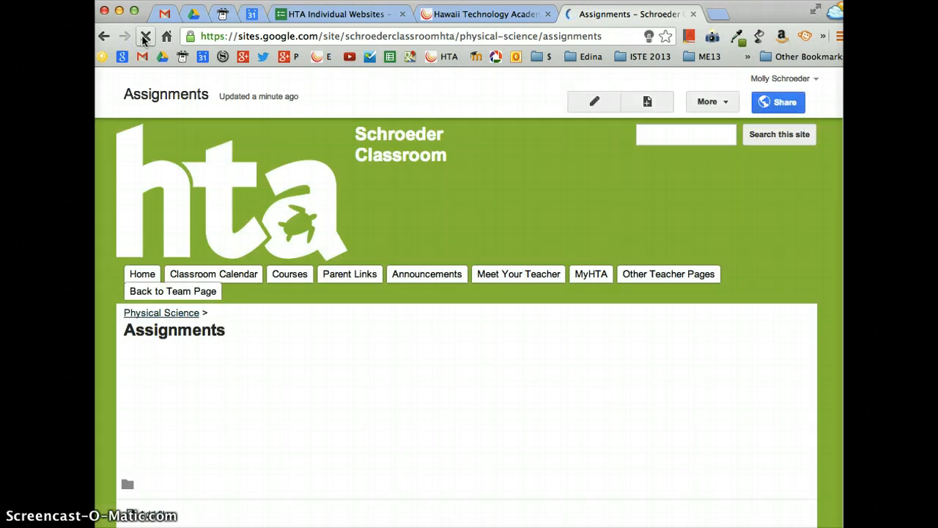
mouse_move(289, 276)
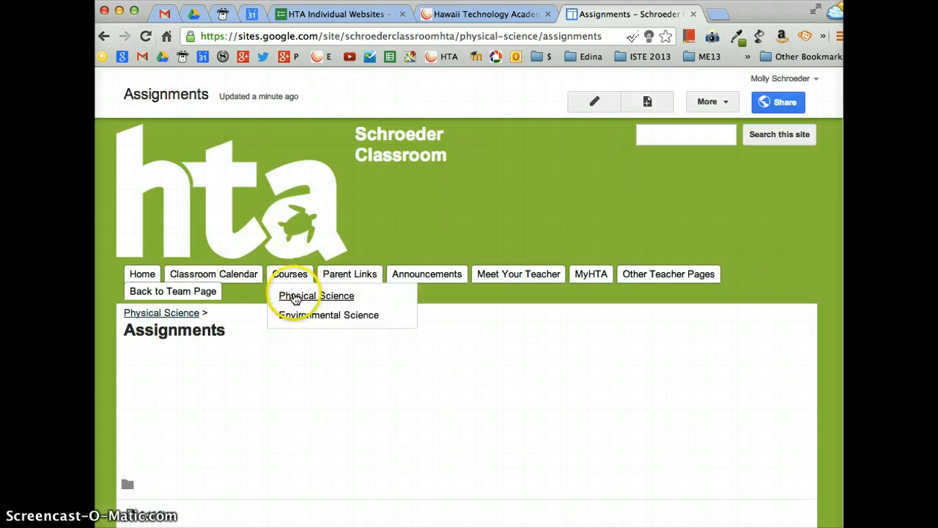